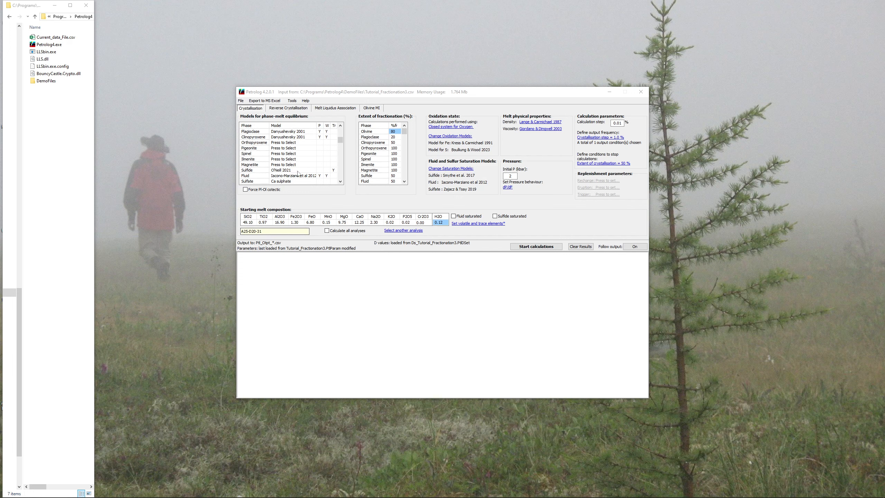
Accept the program options with Use Components for Screen Output enabled and run the crystallisation calculation for the loaded melt composition
left_click(340, 125)
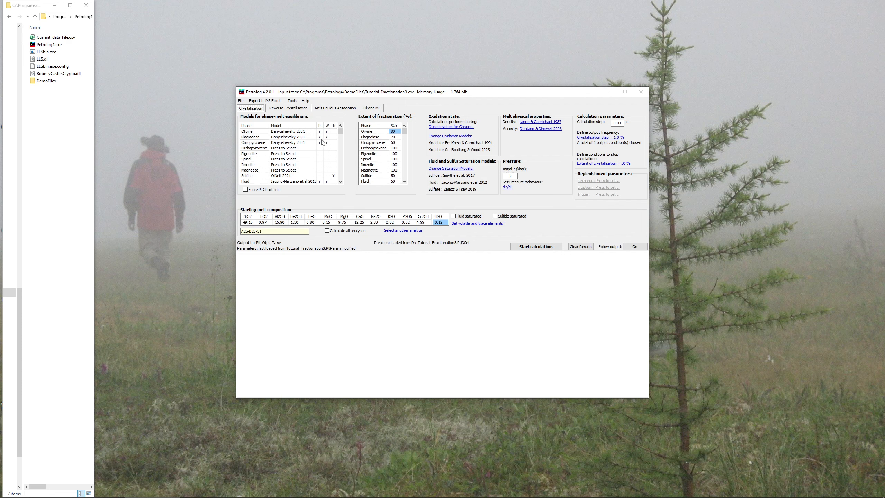
left_click(300, 101)
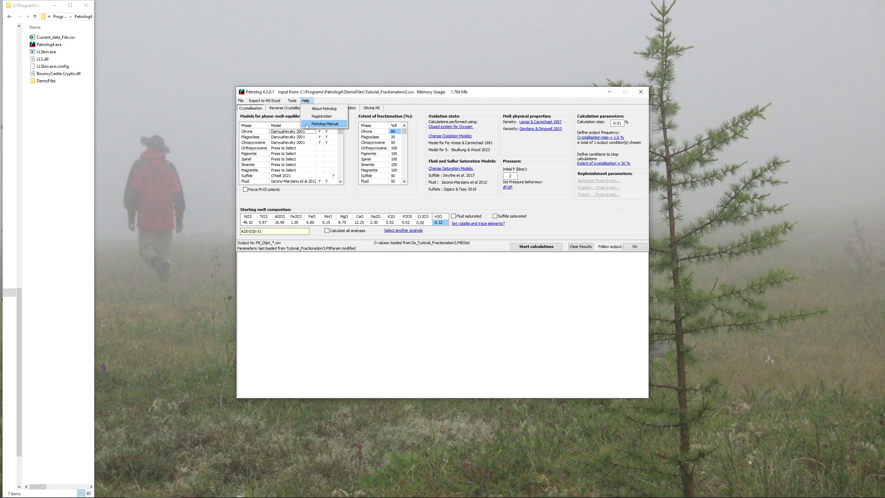
left_click(303, 131)
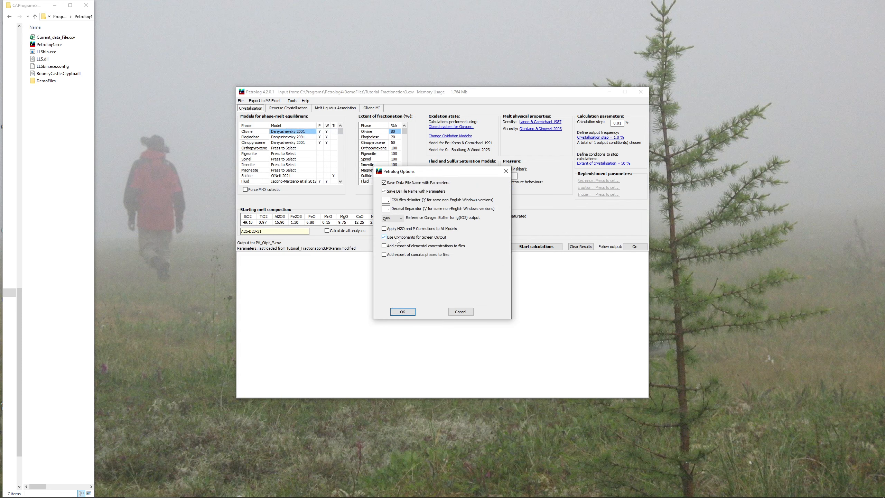
left_click(403, 312)
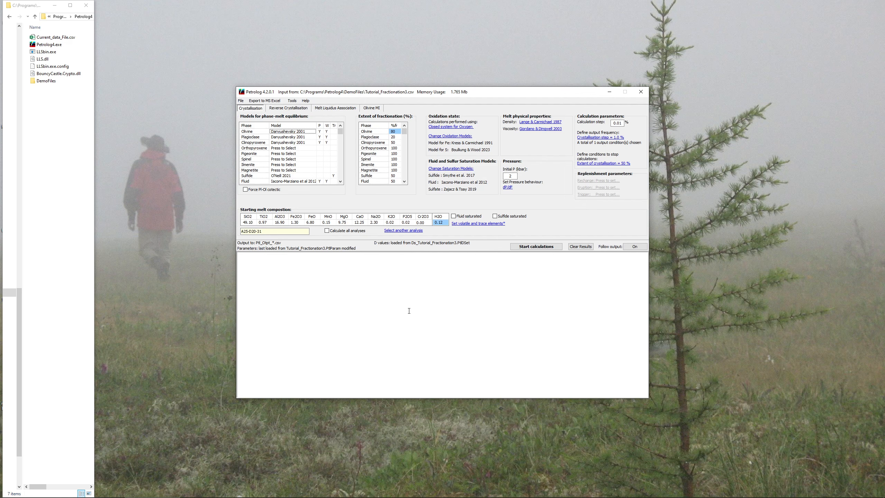
left_click(525, 247)
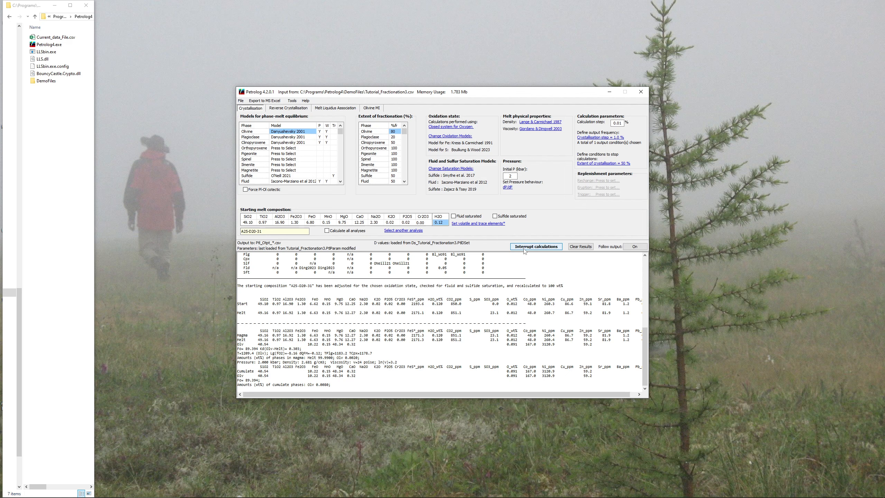
left_click(525, 248)
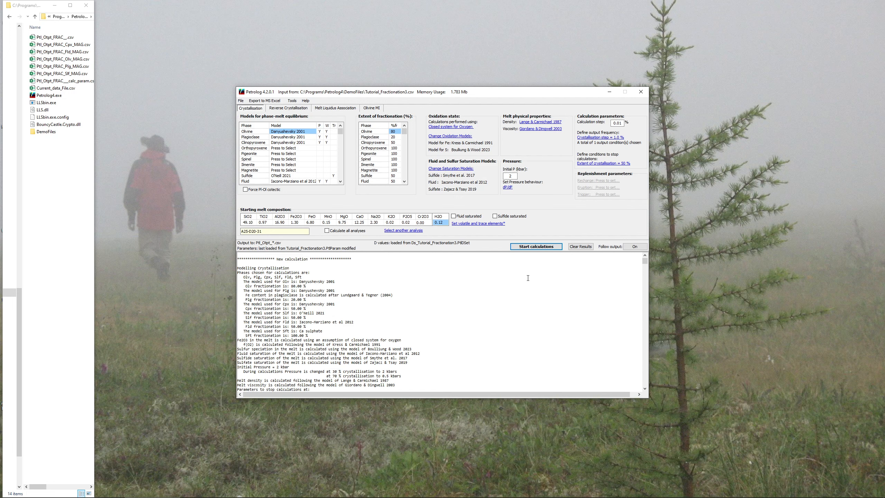
Examine the results output from the model settings and adjusted starting composition through the first olivine and plagioclase crystallisation steps
scroll(364, 321, "down", 3)
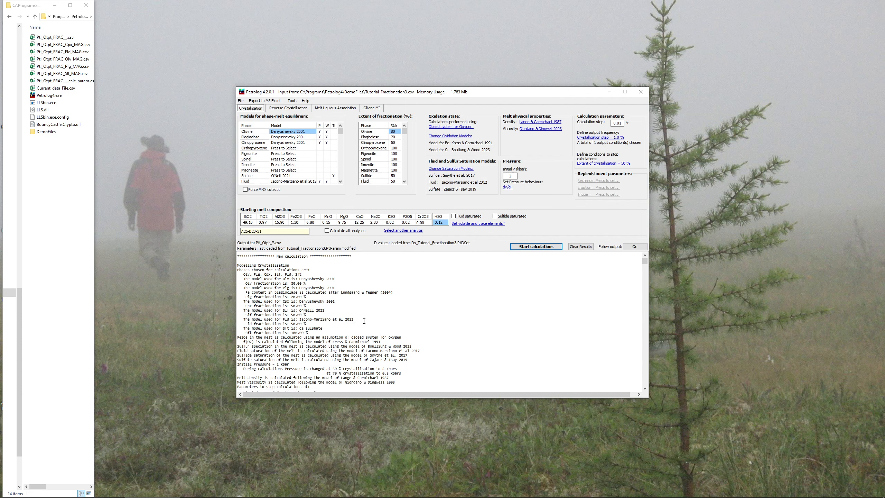
scroll(364, 322, "down", 3)
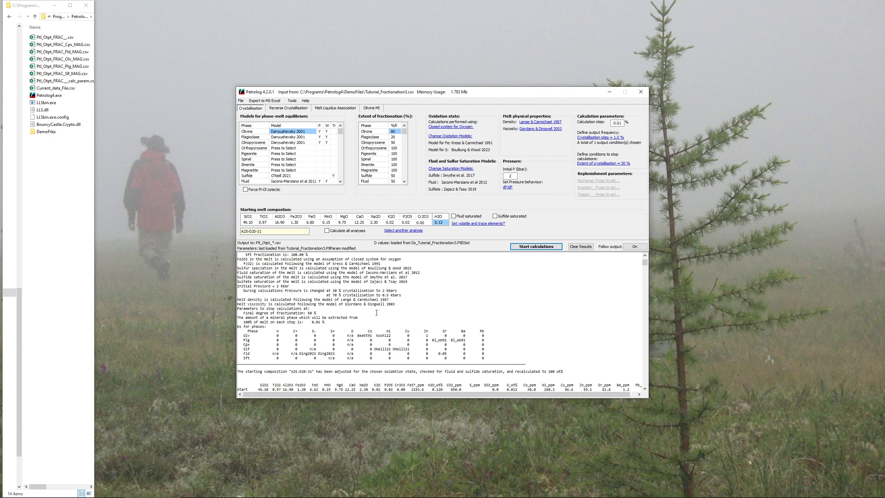
scroll(377, 313, "down", 1)
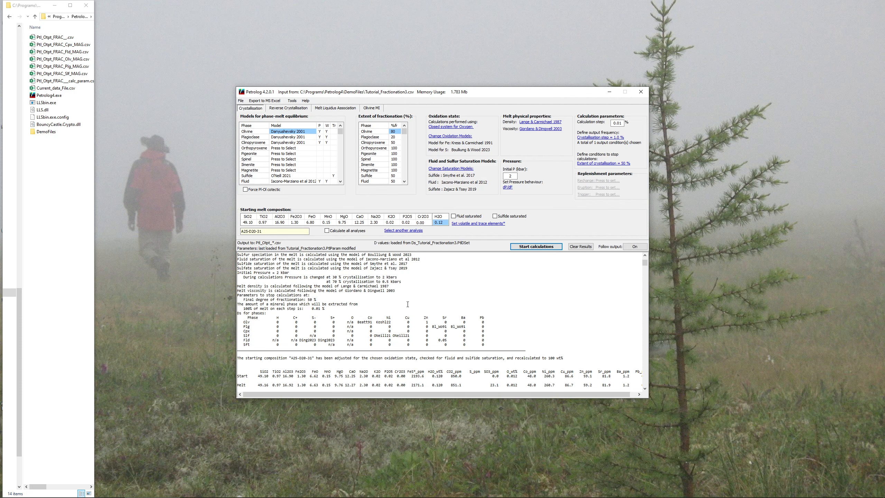
scroll(408, 304, "down", 2)
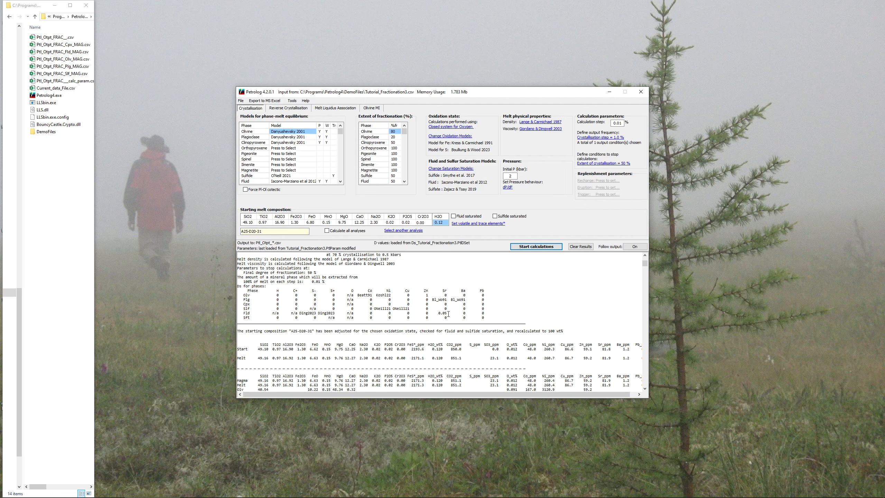
scroll(449, 314, "down", 2)
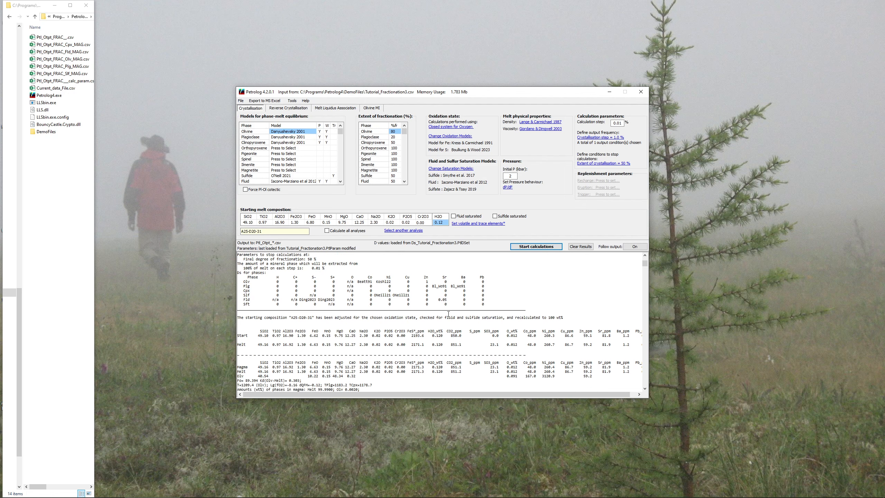
scroll(449, 314, "down", 2)
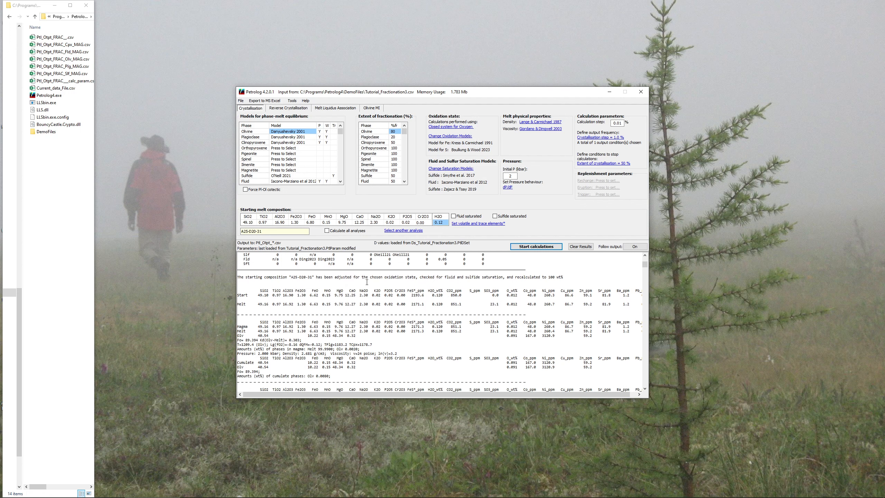
scroll(417, 310, "down", 2)
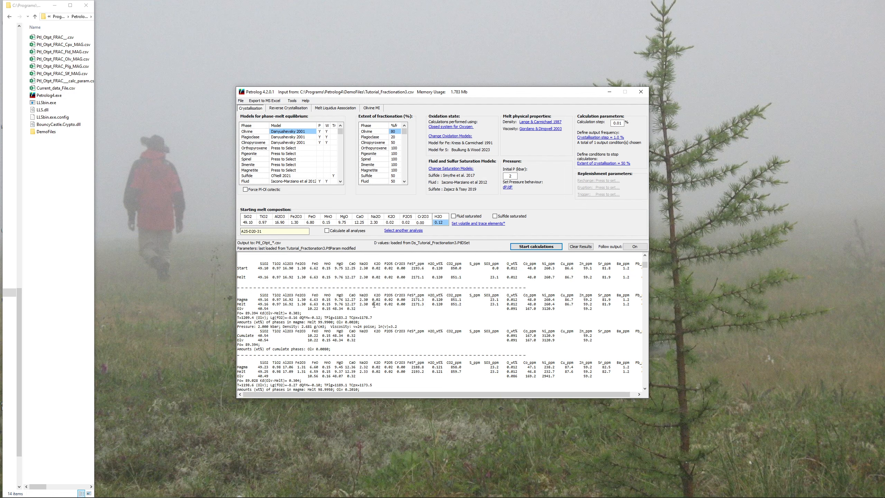
scroll(366, 306, "down", 2)
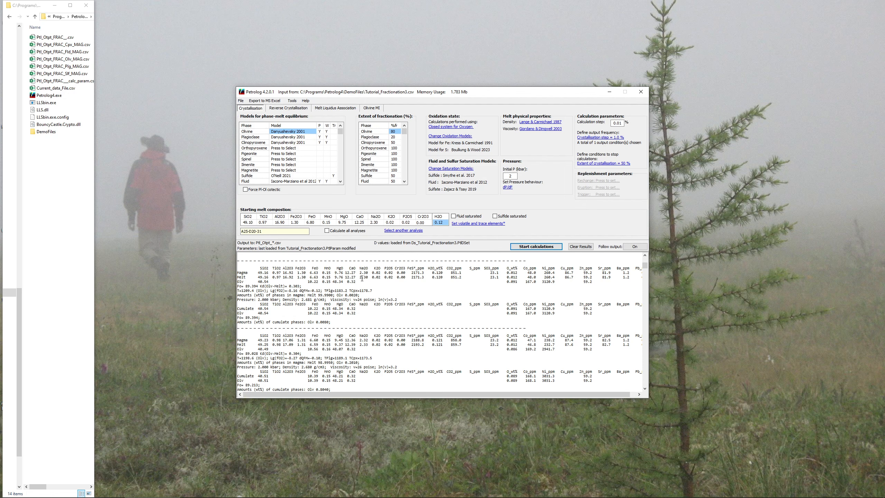
scroll(362, 278, "down", 7)
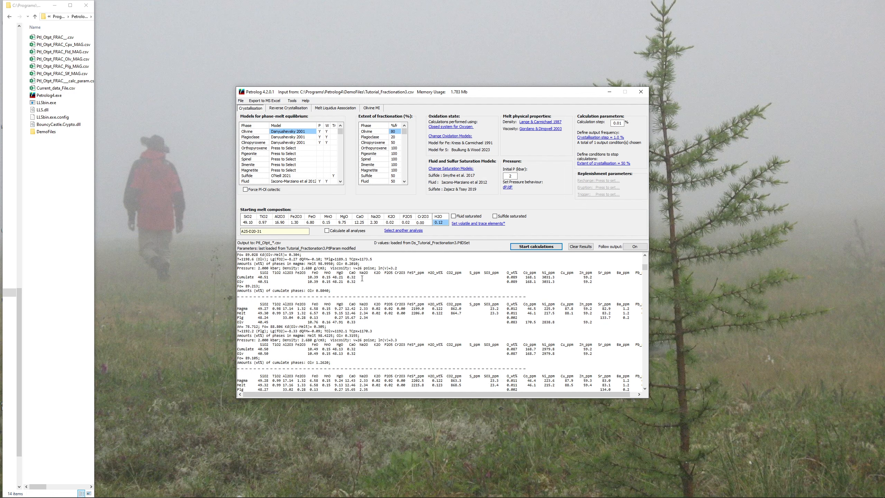
scroll(313, 328, "down", 3)
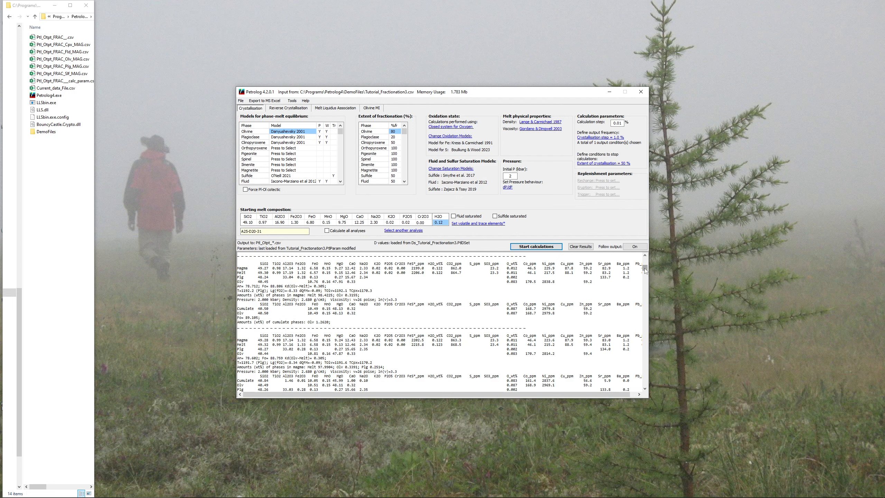
Examine the magma, melt, sulfide, fluid and cumulate compositions in the subsequent calculation steps through to the final composition
left_click_drag(646, 270, 647, 285)
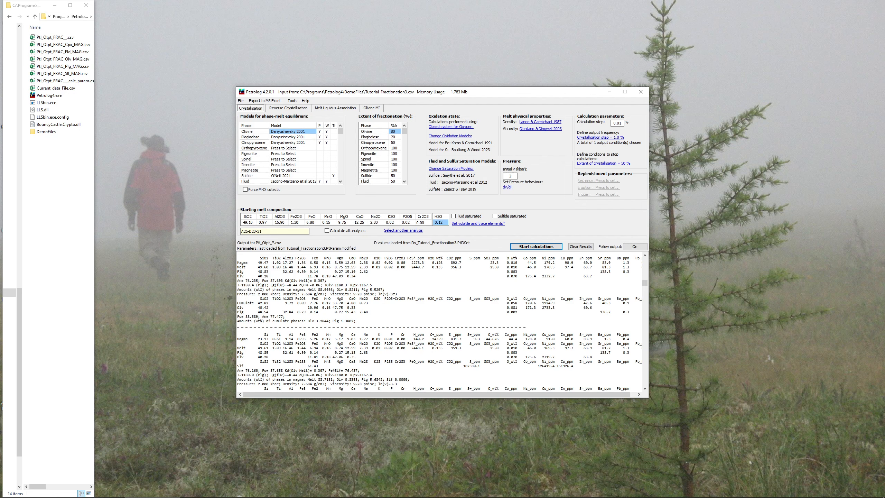
scroll(394, 296, "down", 1)
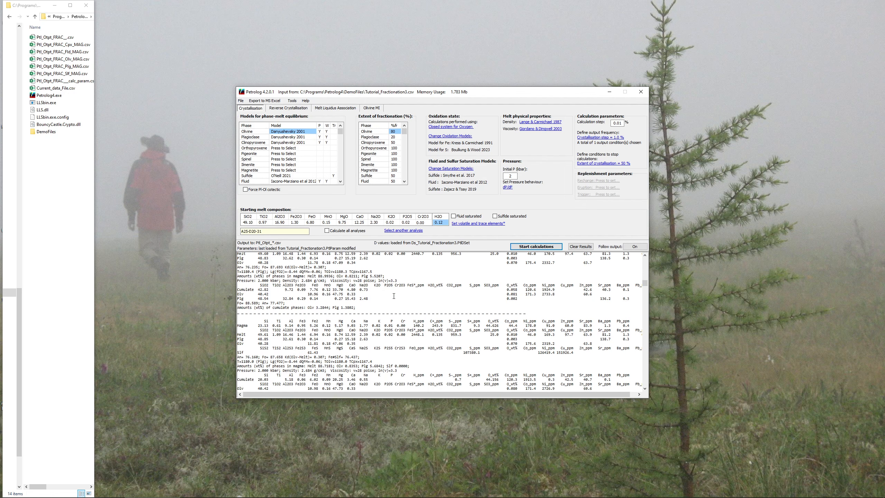
scroll(346, 311, "down", 2)
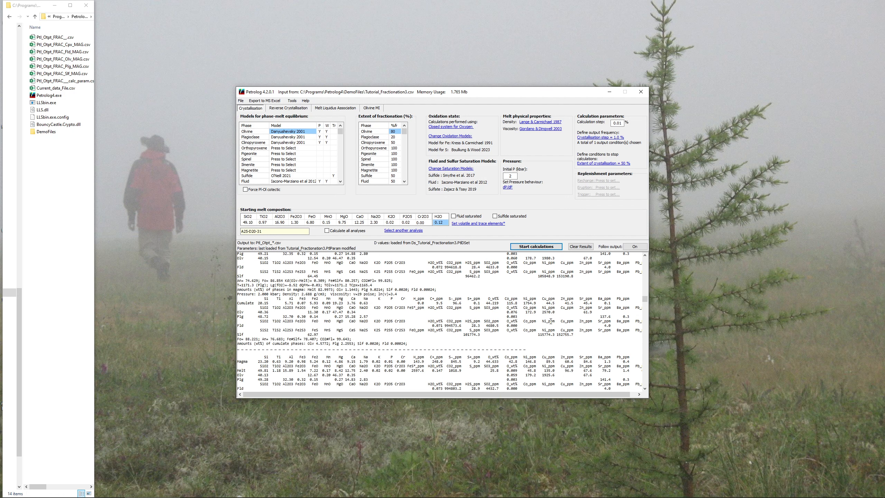
scroll(436, 321, "up", 2)
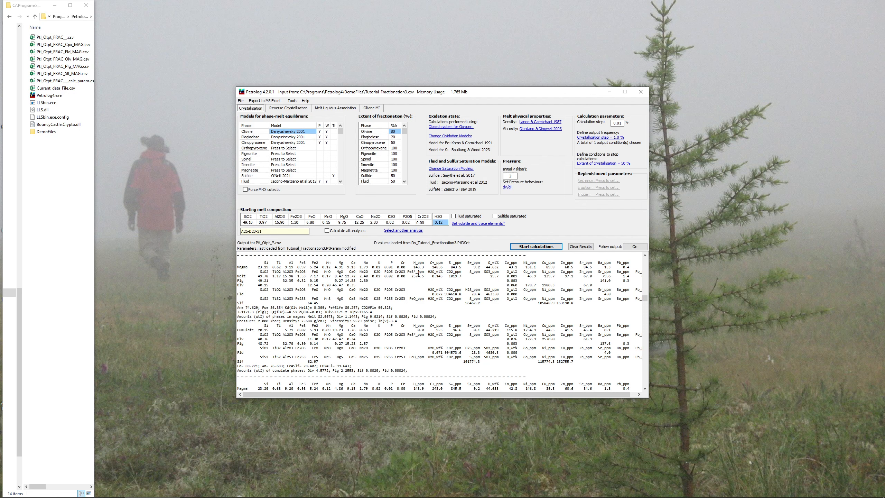
scroll(406, 294, "down", 1)
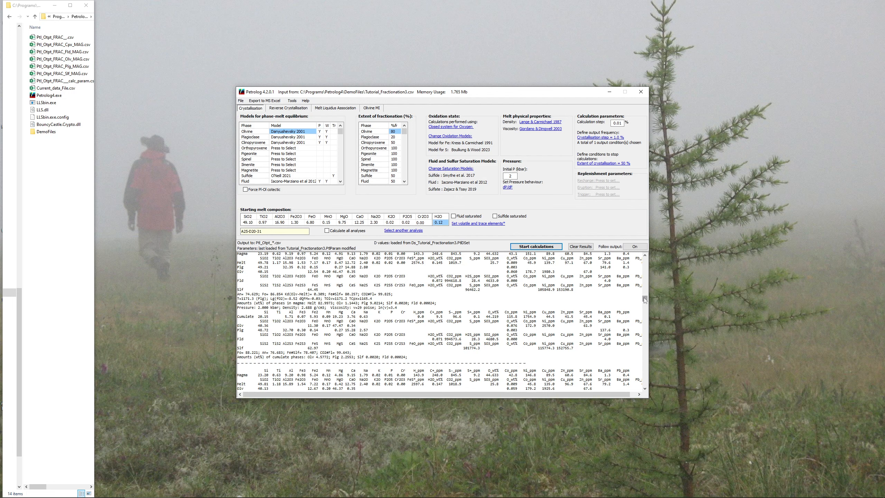
left_click_drag(645, 301, 650, 386)
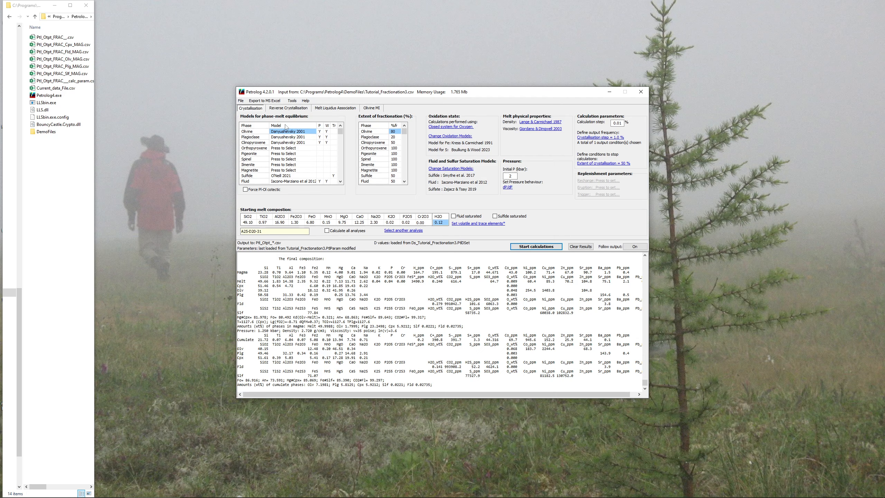
Export the results of the last calculation to Excel and review the main output, sulfide, plagioclase and olivine sheets
left_click(265, 100)
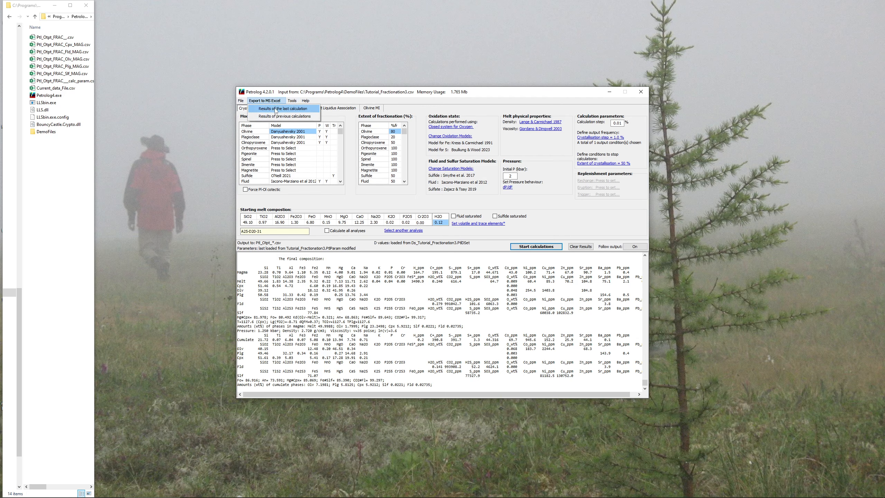
left_click(276, 111)
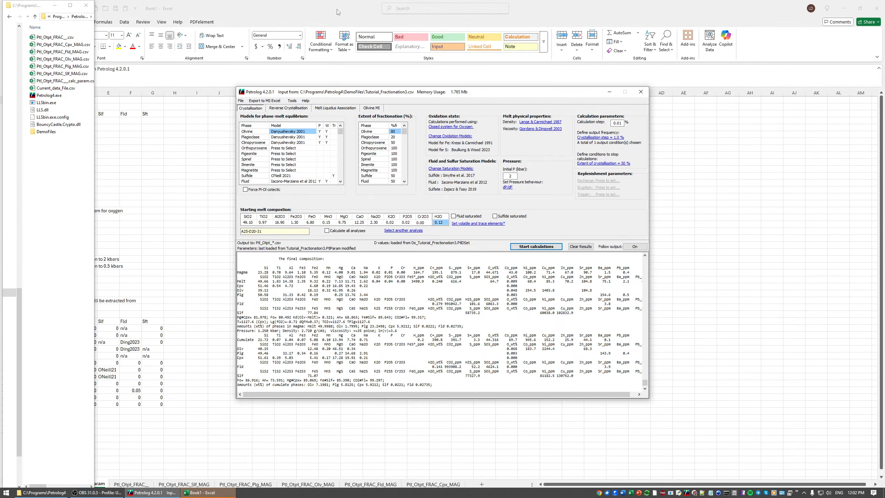
left_click(139, 485)
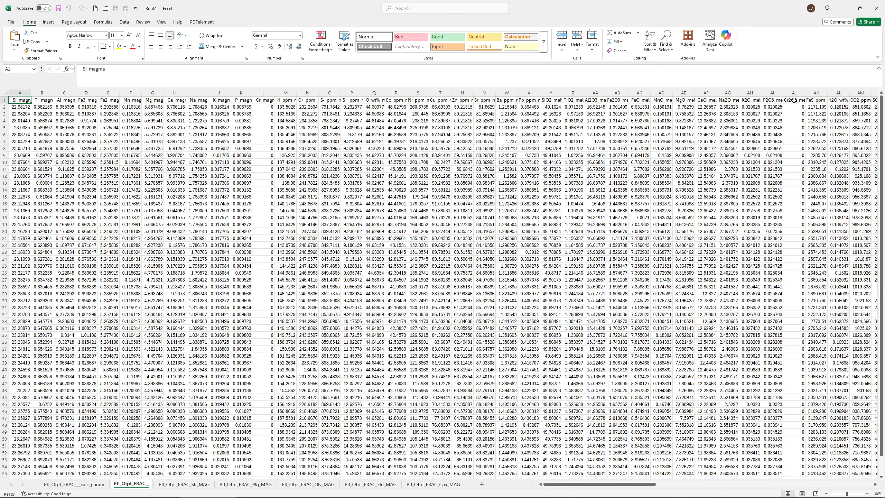
left_click(189, 486)
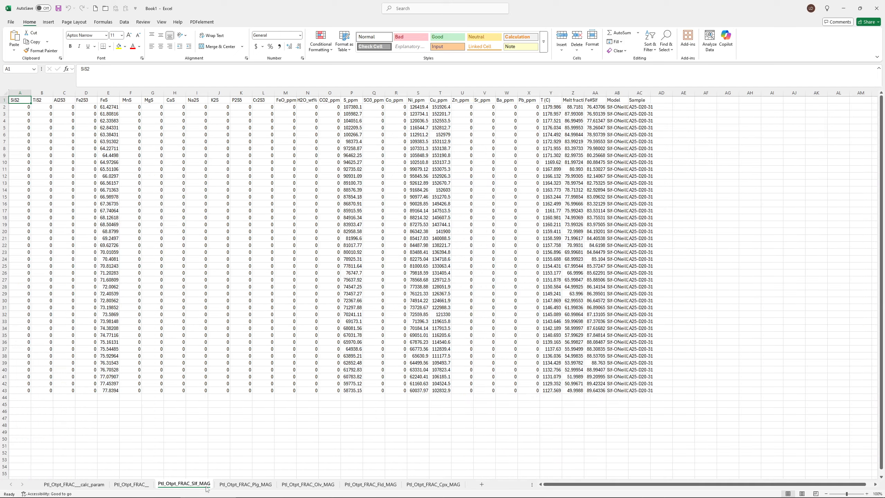
left_click(234, 487)
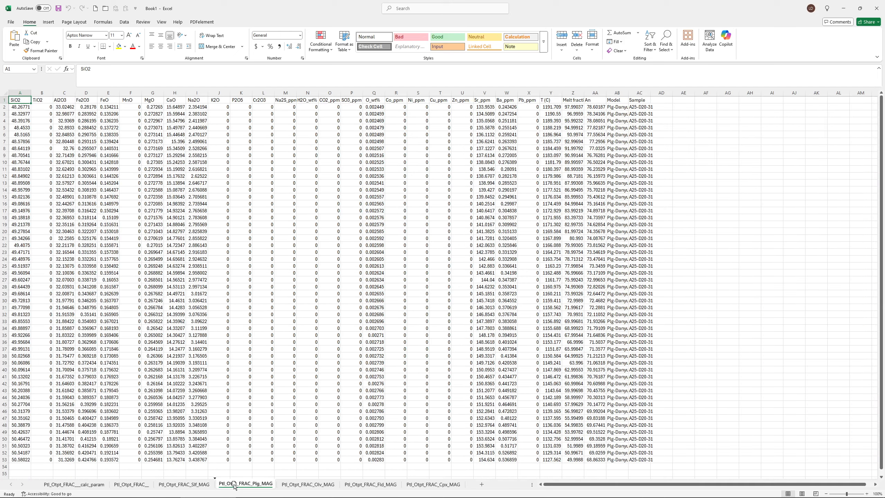
left_click(292, 488)
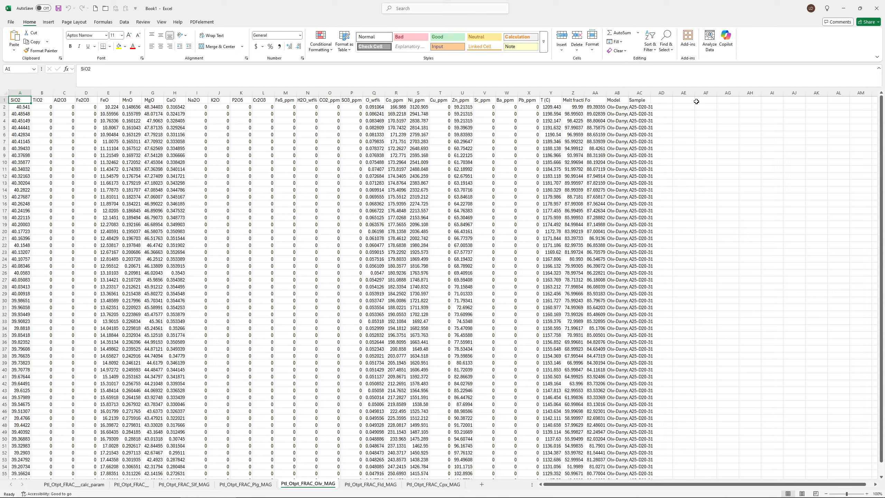
left_click(844, 9)
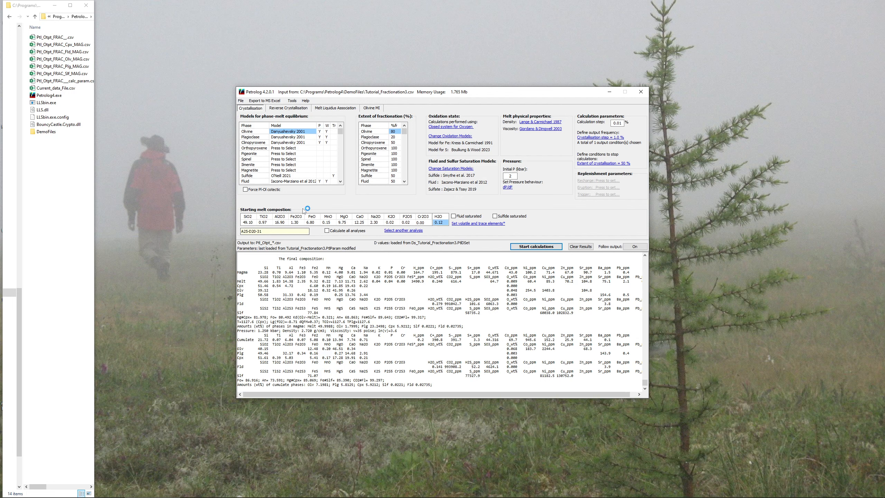
Disable Use Components for Screen Output in the Petrolog options and accept the change
left_click(296, 102)
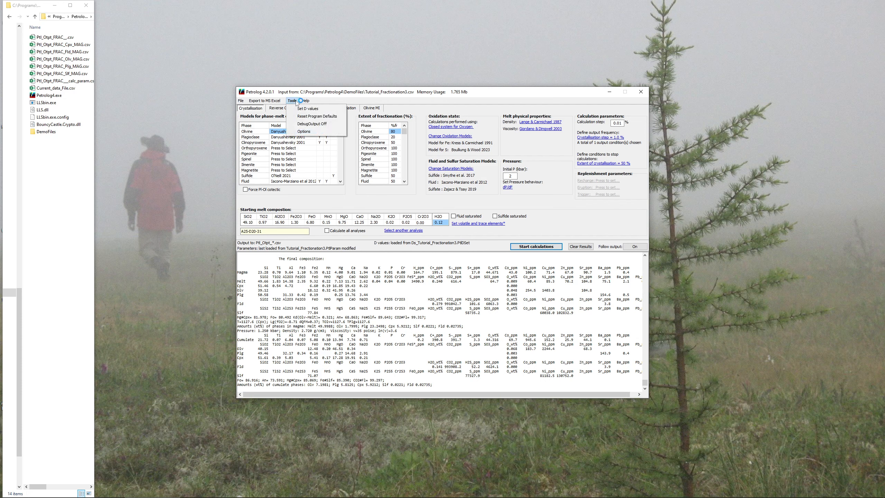
left_click(307, 133)
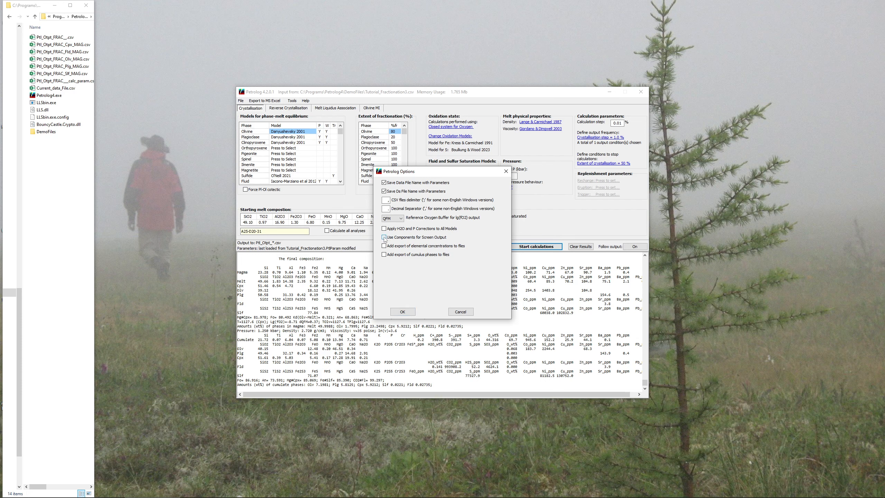
left_click(384, 237)
left_click(399, 314)
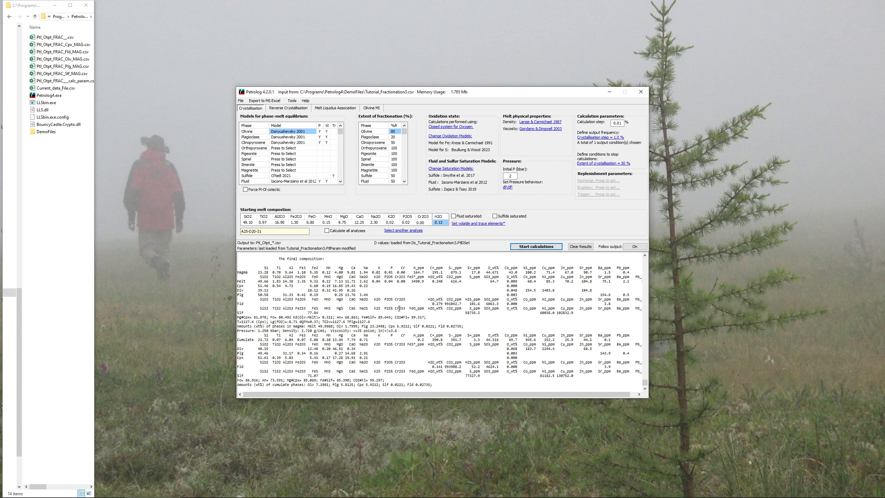
Clear the previous results and start the crystallisation calculation again with the changed output option
left_click(579, 247)
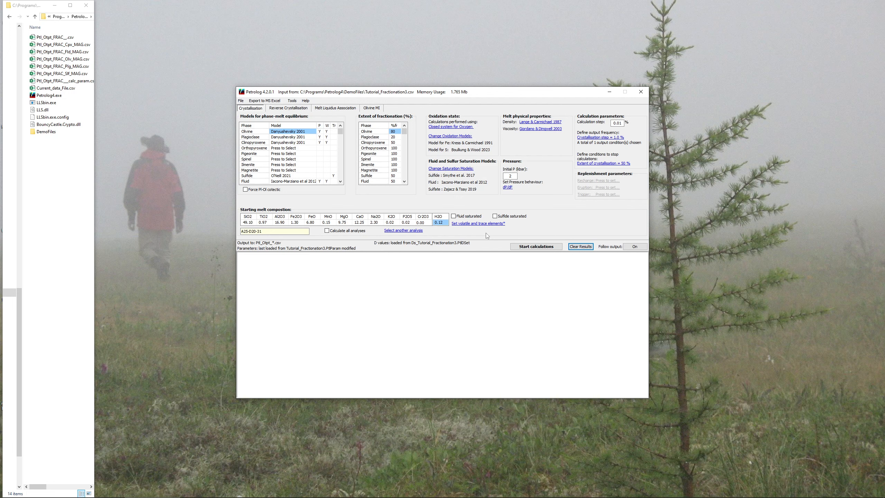
left_click(529, 248)
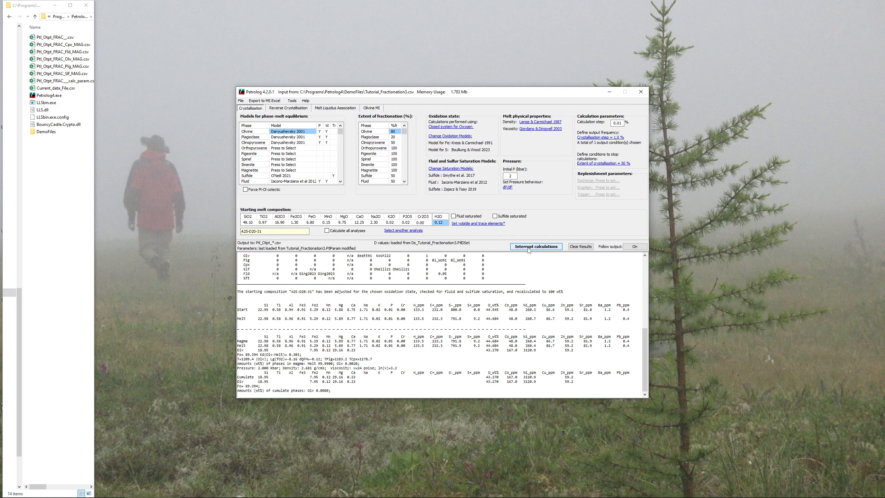